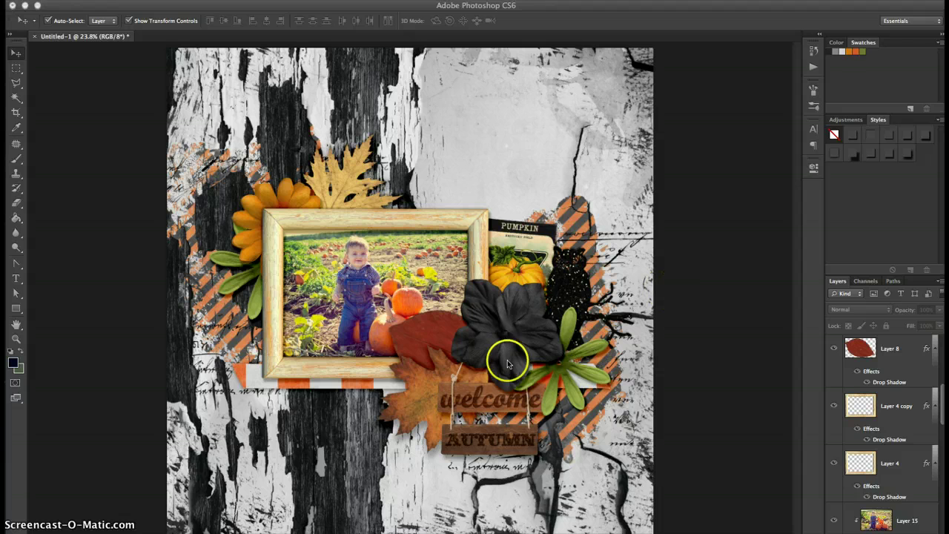
# - Use Auto-Select to click the black flower, making Layer 10 the active layer
pyautogui.click(491, 316)
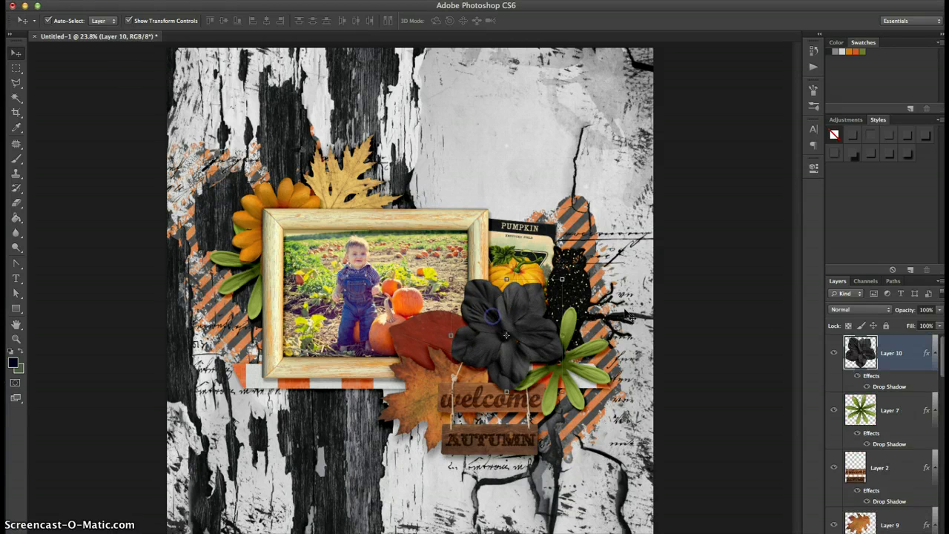
# - Set Layer 10's drop shadow to 40% opacity, 17 px distance, 14% spread and 49 px size
pyautogui.doubleClick(888, 387)
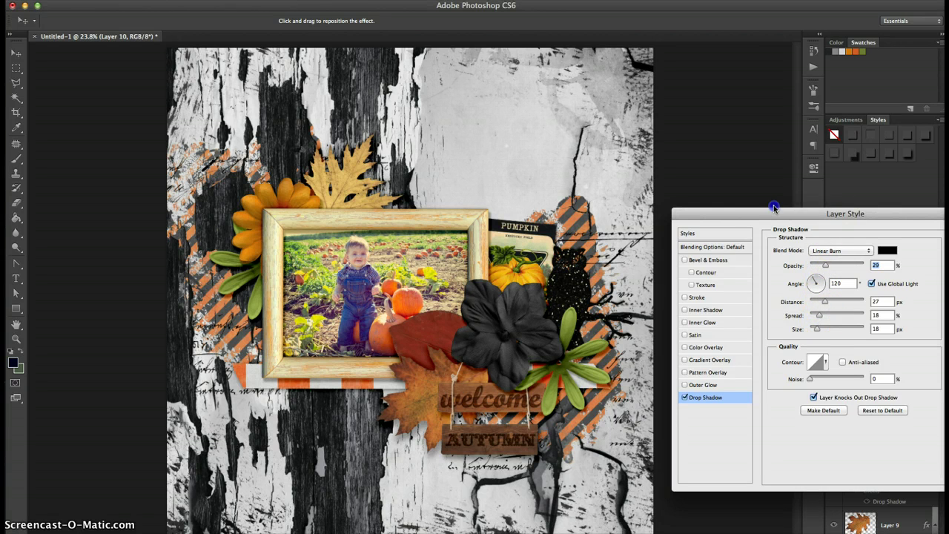
pyautogui.moveTo(834, 215); pyautogui.dragTo(684, 64)
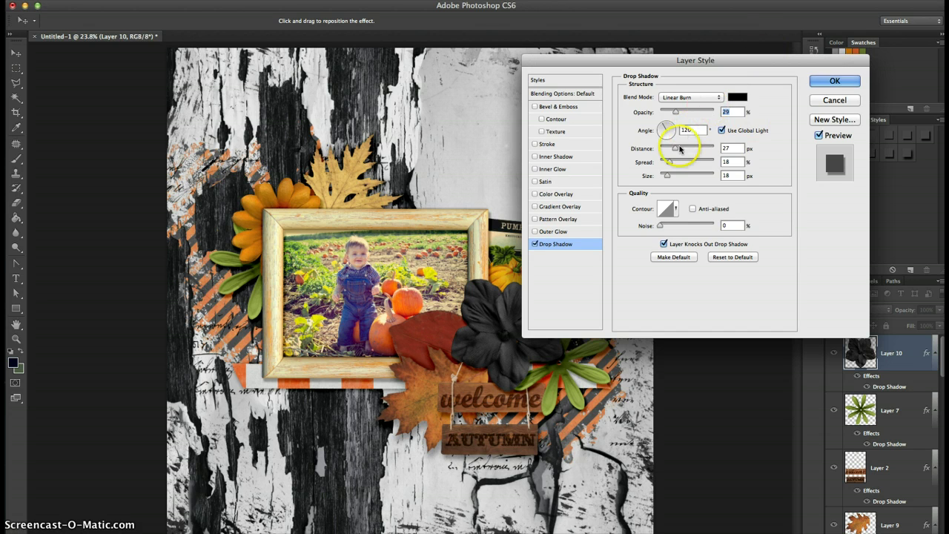
pyautogui.click(678, 63)
pyautogui.moveTo(677, 63); pyautogui.dragTo(214, 20)
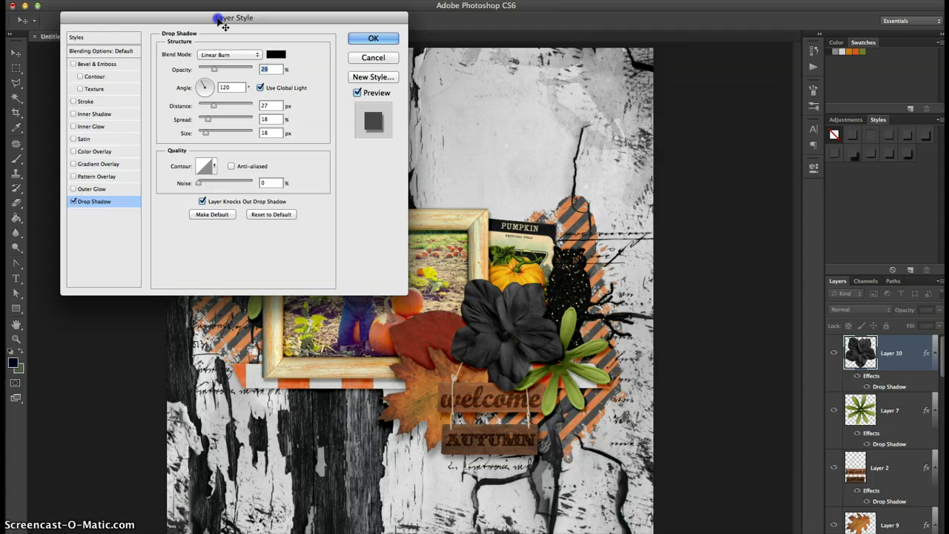
pyautogui.moveTo(212, 106)
pyautogui.mouseDown()
pyautogui.moveTo(253, 107)
pyautogui.moveTo(214, 108)
pyautogui.moveTo(215, 120)
pyautogui.moveTo(235, 120)
pyautogui.moveTo(210, 120)
pyautogui.moveTo(211, 135)
pyautogui.moveTo(221, 134)
pyautogui.moveTo(208, 121)
pyautogui.moveTo(220, 106)
pyautogui.moveTo(208, 120)
pyautogui.mouseUp()
pyautogui.moveTo(213, 69); pyautogui.dragTo(218, 68)
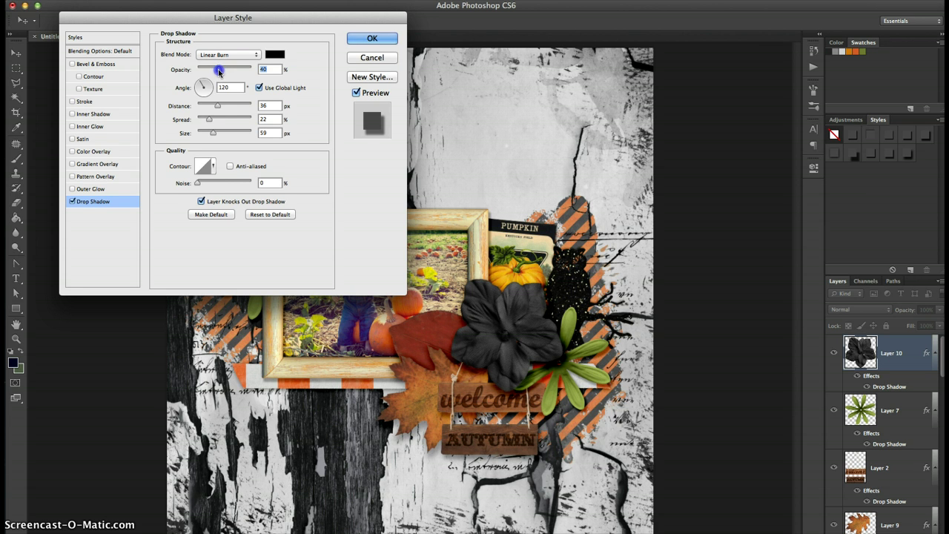
pyautogui.moveTo(215, 105); pyautogui.dragTo(212, 133)
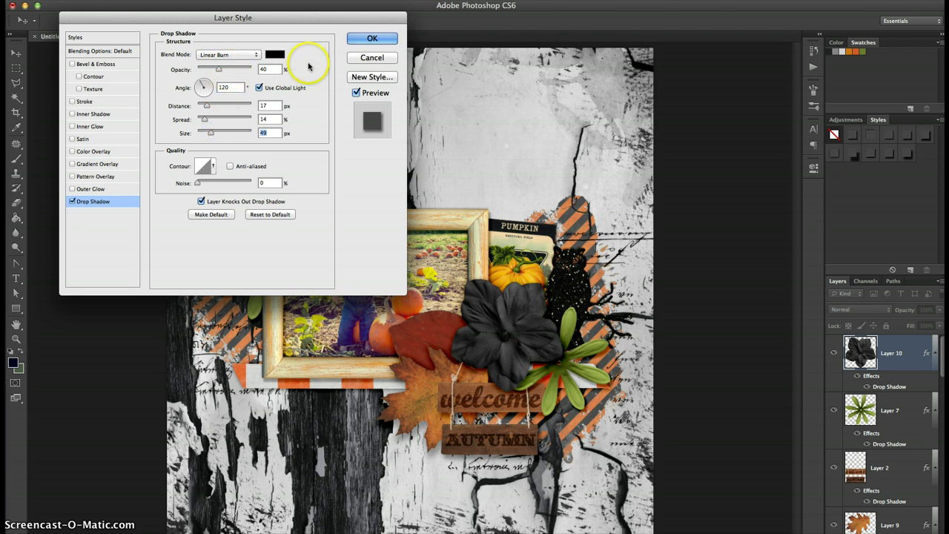
pyautogui.click(371, 39)
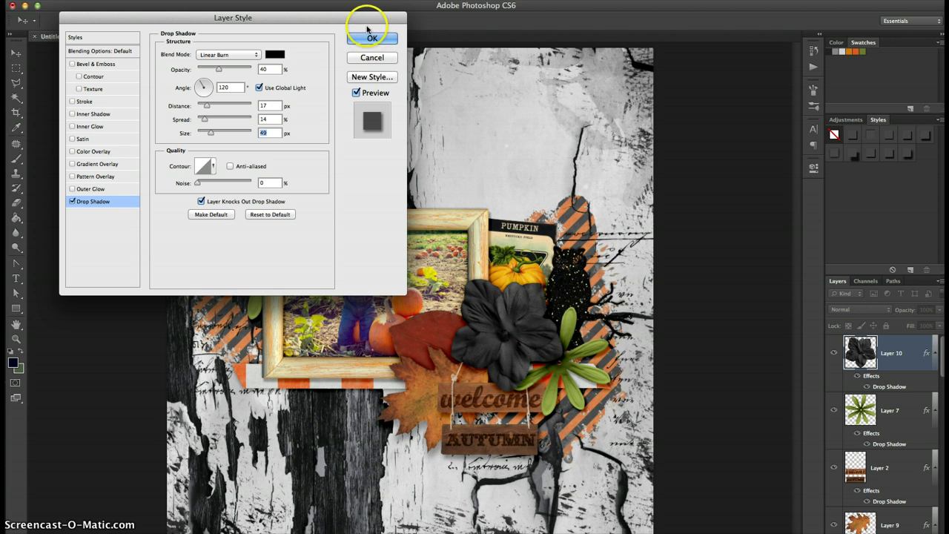
pyautogui.click(365, 44)
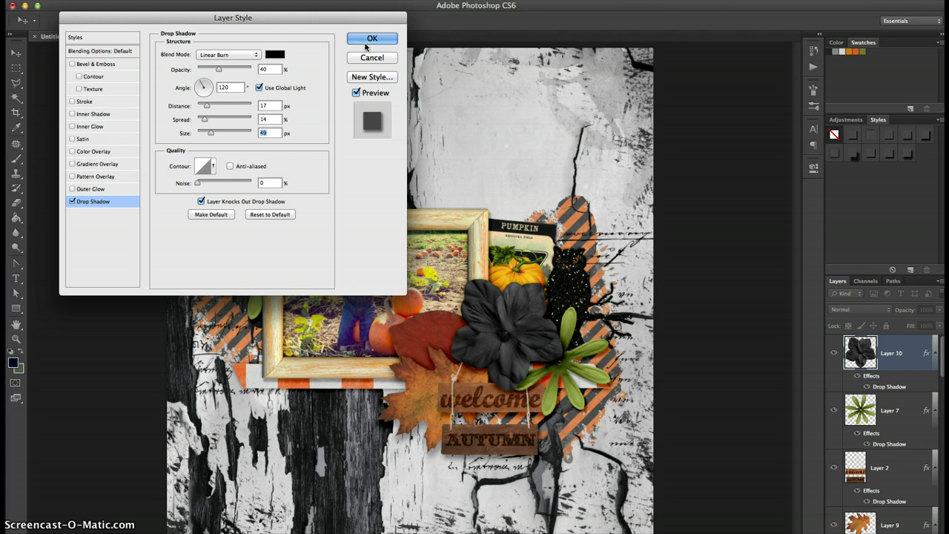
# - Create a new style named 'Big Flower Style' from the shadow, then cancel the Layer Style dialog
pyautogui.click(355, 48)
pyautogui.click(373, 77)
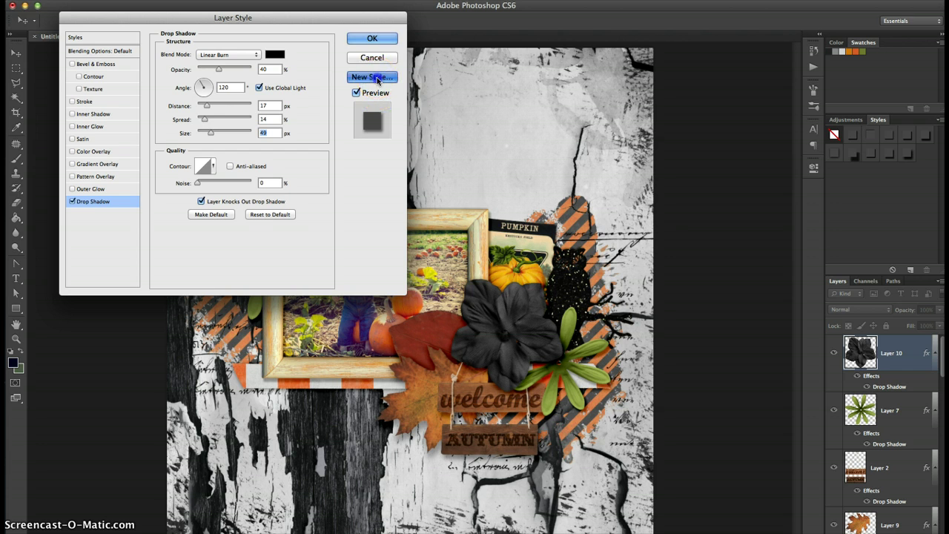
pyautogui.moveTo(451, 249); pyautogui.dragTo(393, 249)
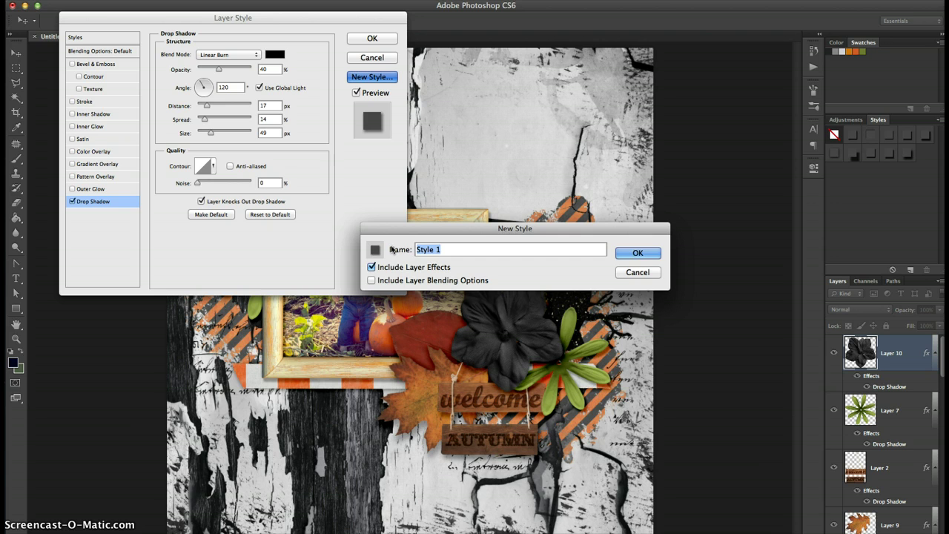
pyautogui.write('Big Flower Style')
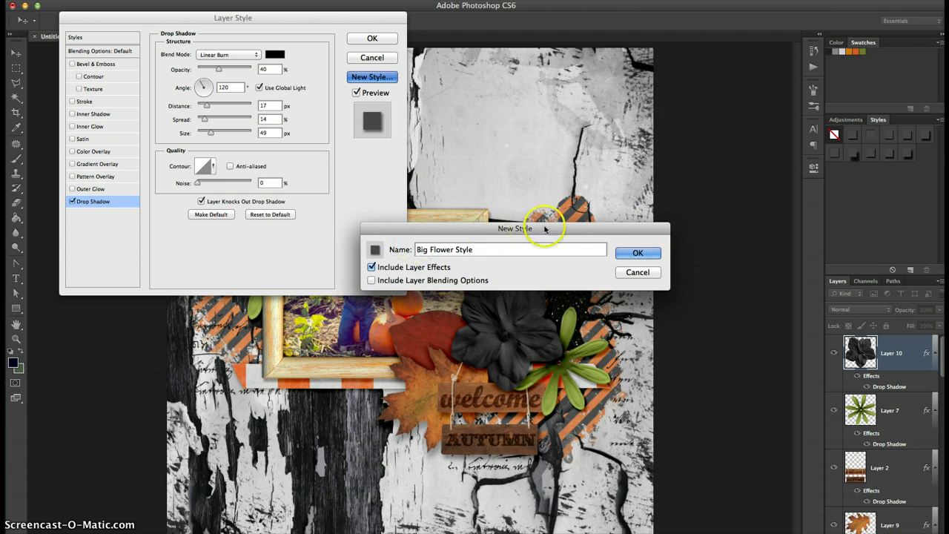
pyautogui.click(656, 254)
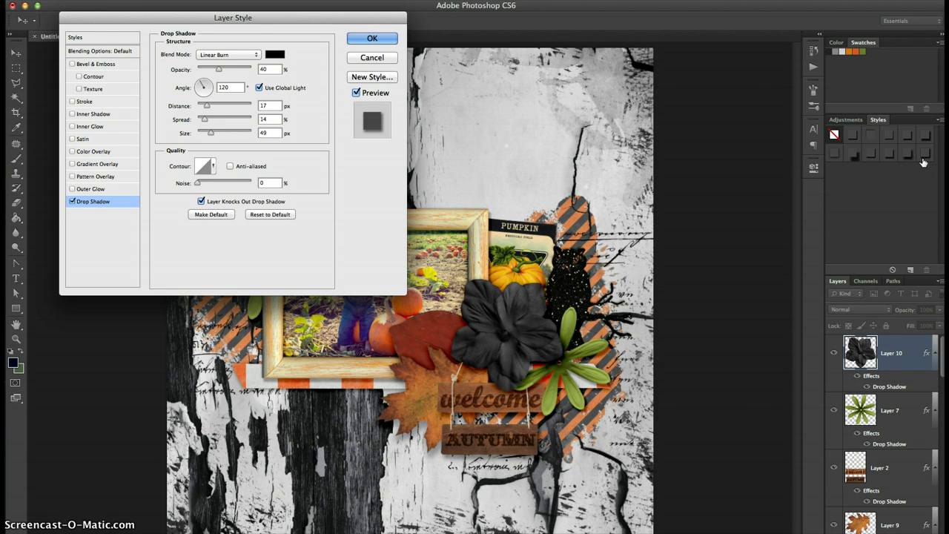
pyautogui.click(372, 58)
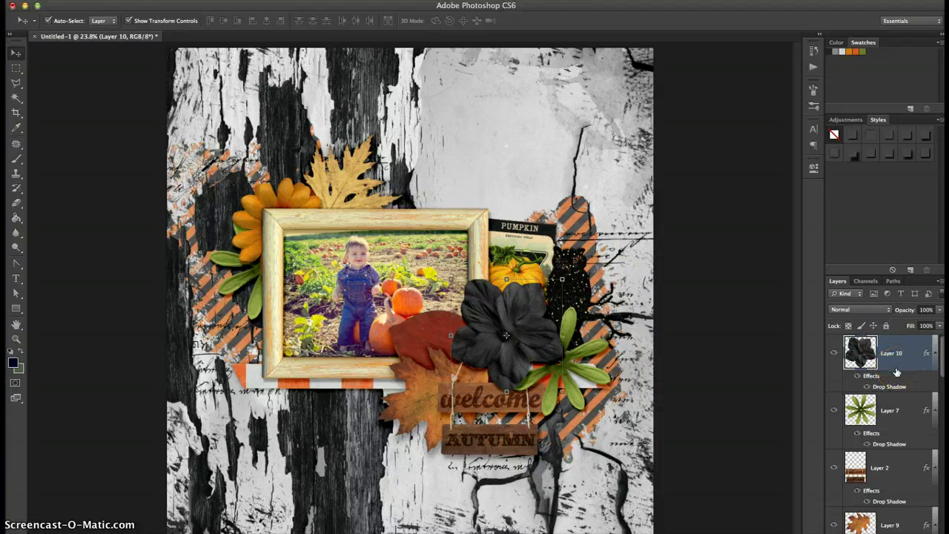
# - Drag Layer 10 into the Styles panel and name the new style 'Big Flower Style'
pyautogui.click(892, 371)
pyautogui.moveTo(889, 373); pyautogui.dragTo(870, 207)
pyautogui.moveTo(621, 258); pyautogui.dragTo(687, 218)
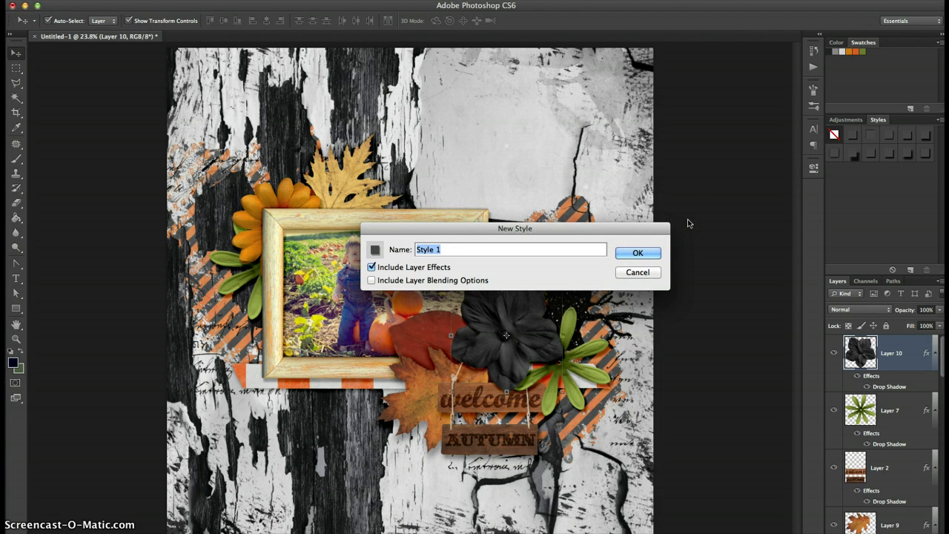
pyautogui.write('Big Flower Style')
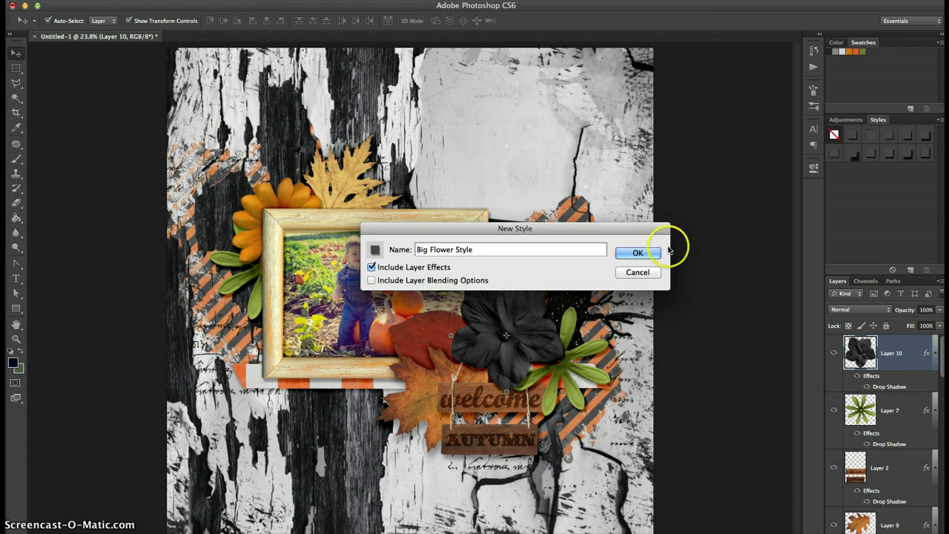
pyautogui.click(640, 252)
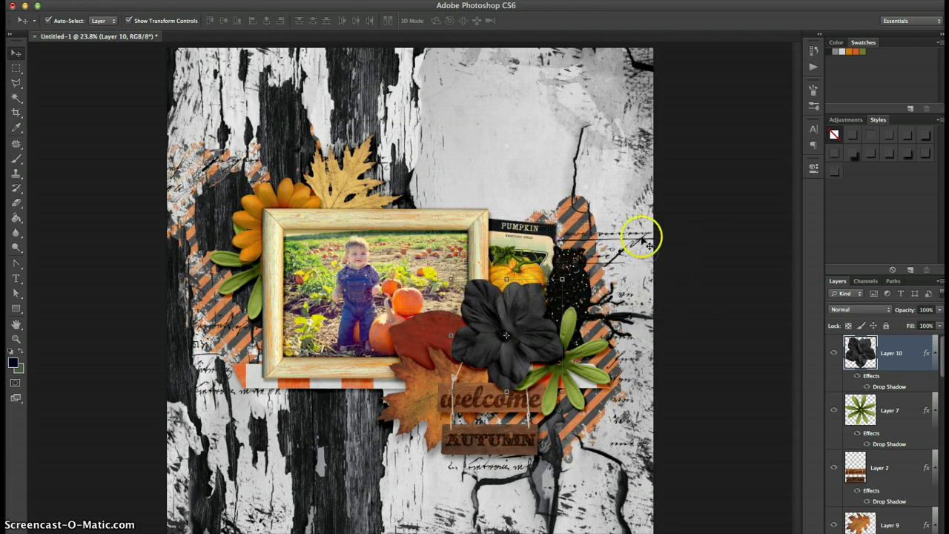
# - Open the Preset Manager from the Styles panel menu
pyautogui.click(940, 122)
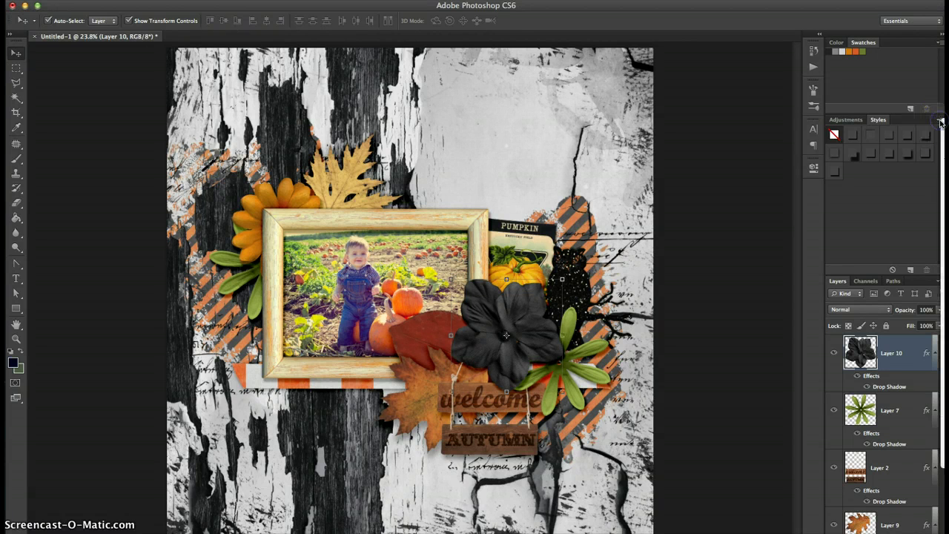
pyautogui.click(900, 32)
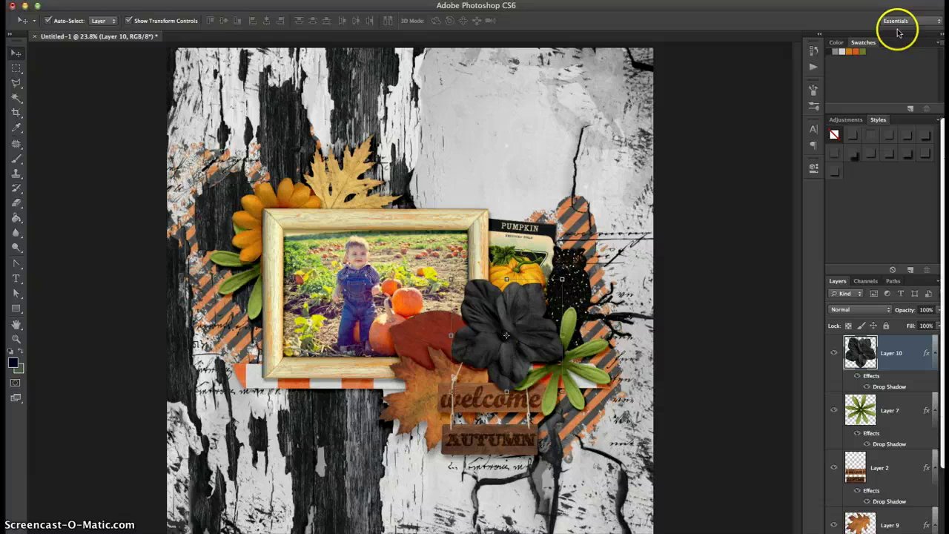
pyautogui.moveTo(888, 9); pyautogui.dragTo(754, 9)
pyautogui.click(810, 122)
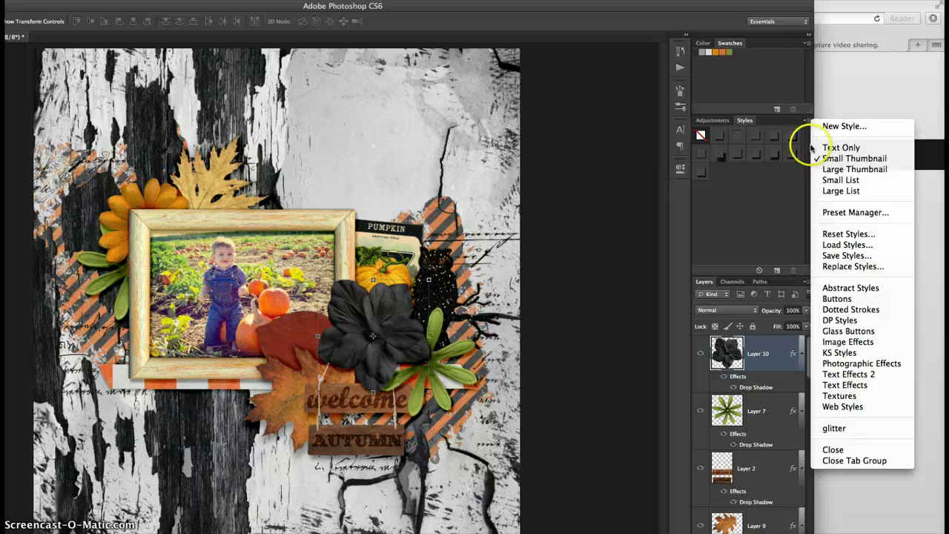
pyautogui.click(819, 212)
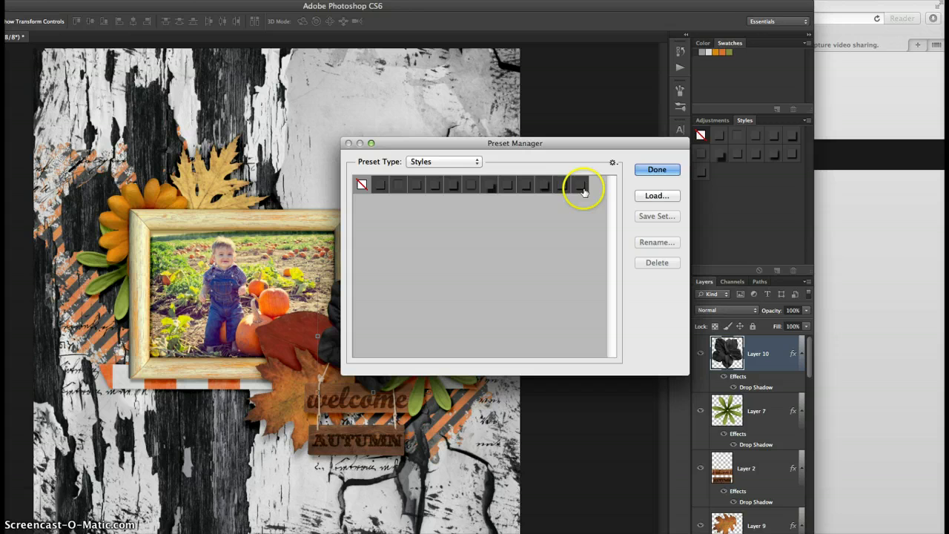
# - Select every style thumbnail in the Preset Manager
pyautogui.moveTo(583, 190); pyautogui.dragTo(361, 190)
pyautogui.keyDown('shift'); pyautogui.click(361, 190); pyautogui.keyUp('shift')
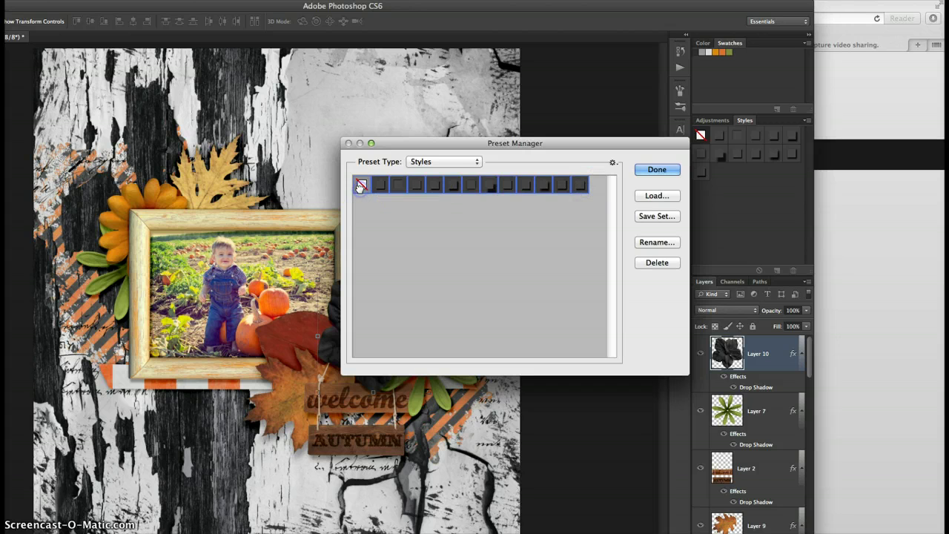
pyautogui.moveTo(434, 250); pyautogui.dragTo(583, 187)
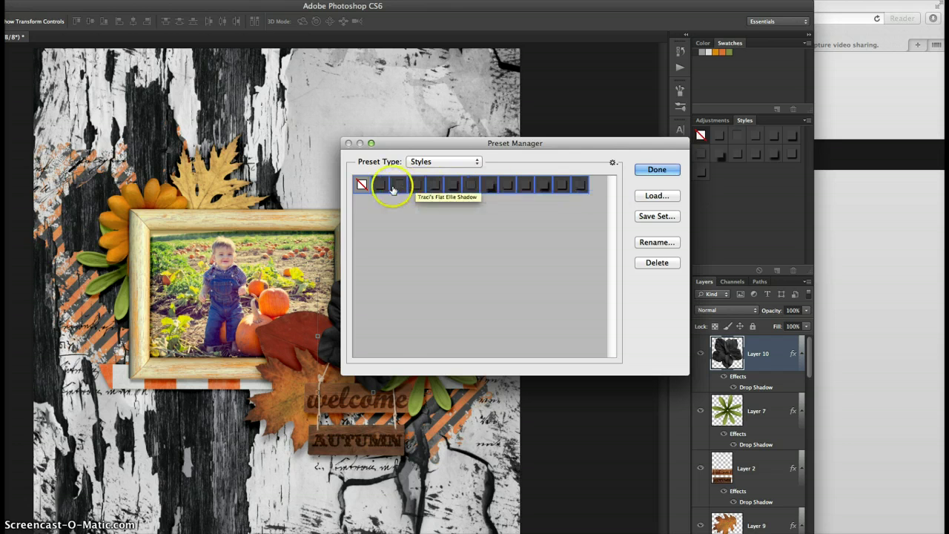
pyautogui.moveTo(375, 190); pyautogui.dragTo(363, 185)
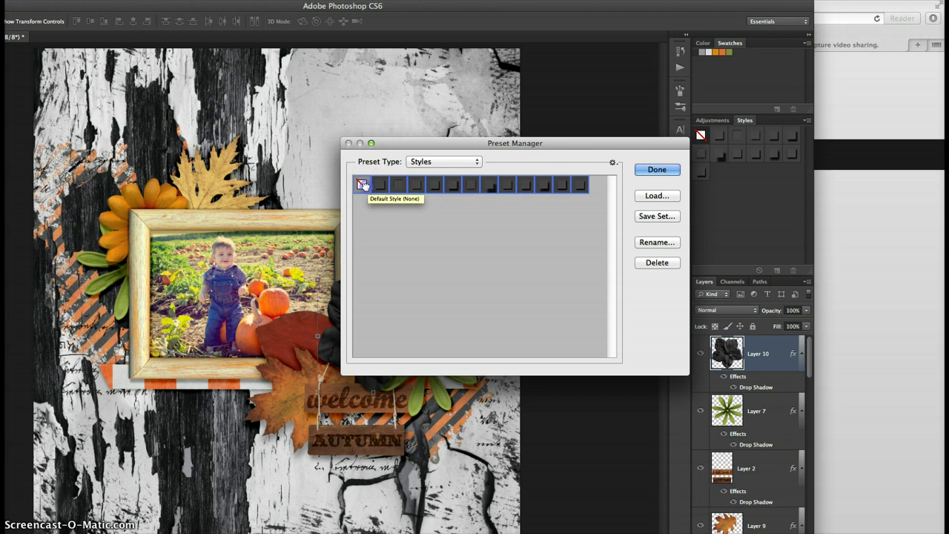
pyautogui.click(651, 219)
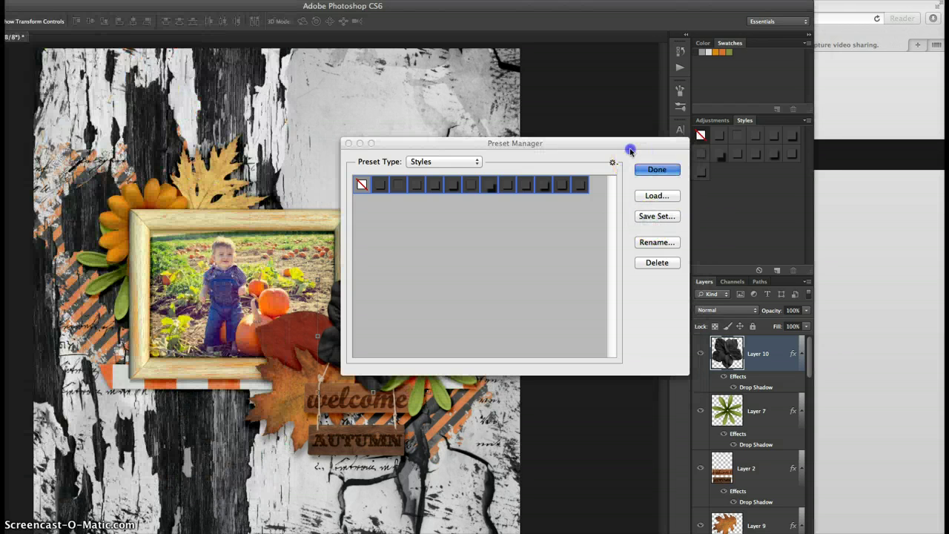
# - Save the selected styles to the Desktop as a set named '<owner's name>'s Shadow Styles'
pyautogui.click(661, 217)
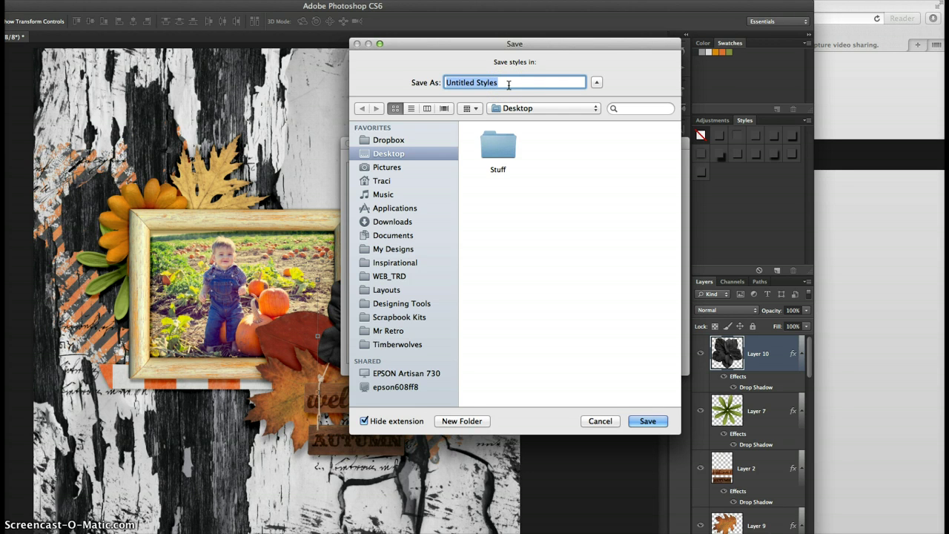
pyautogui.write("Traci's ")
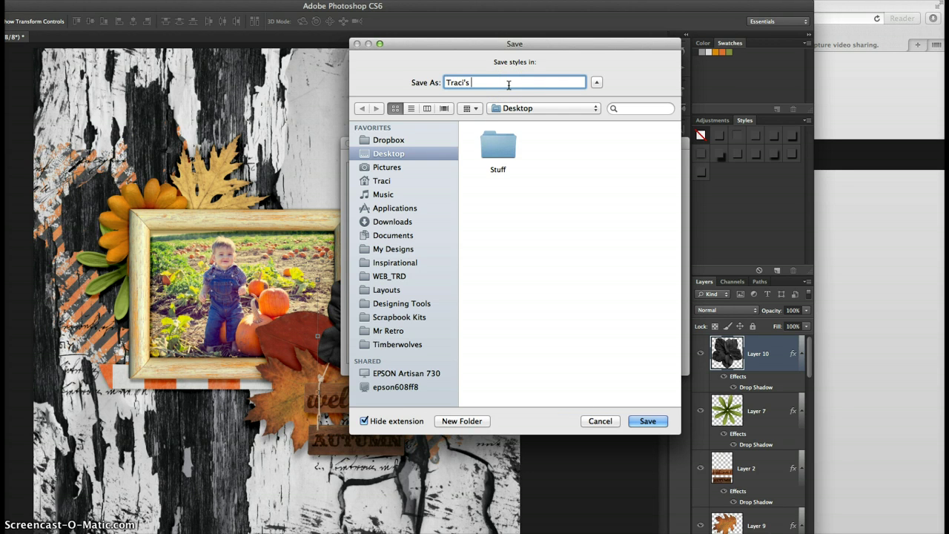
pyautogui.write('Shadow Styles')
pyautogui.click(646, 422)
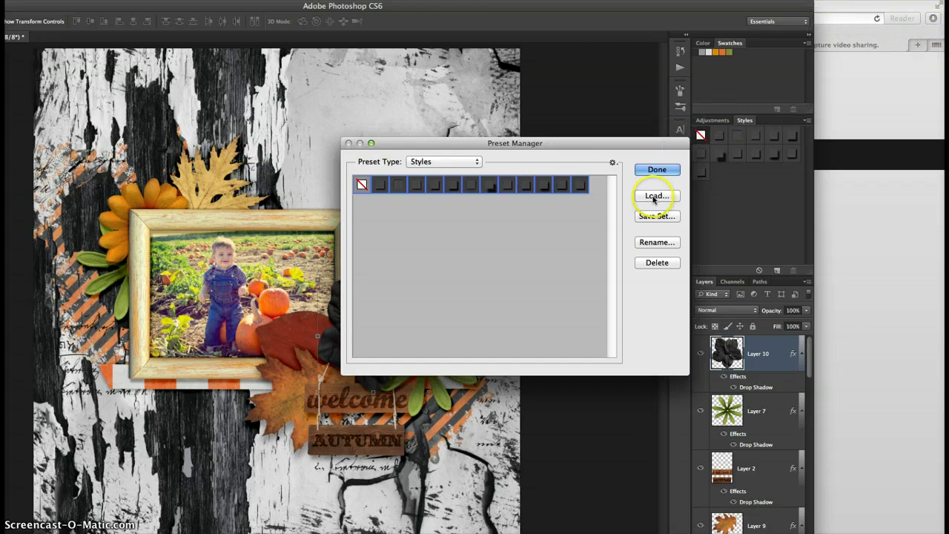
# - Close the Preset Manager and maximize the Photoshop window
pyautogui.click(656, 172)
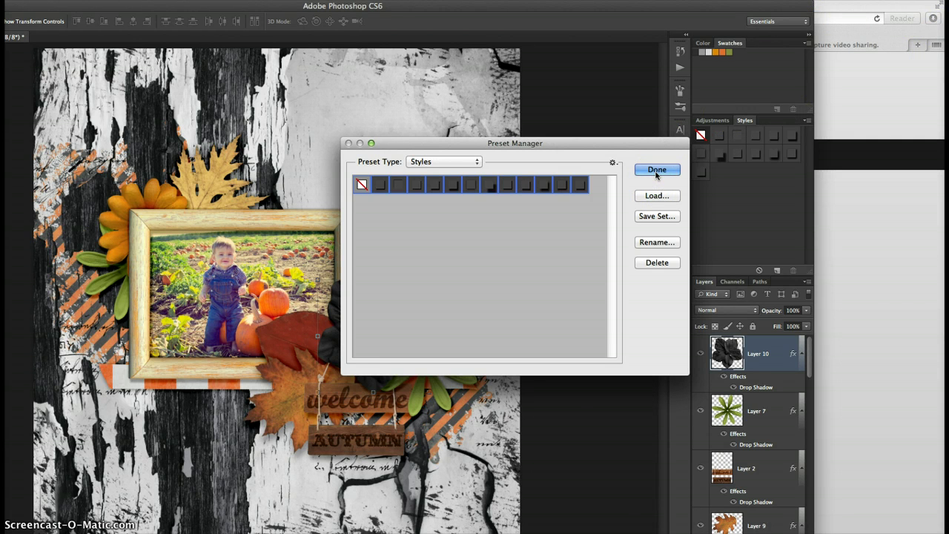
pyautogui.click(656, 172)
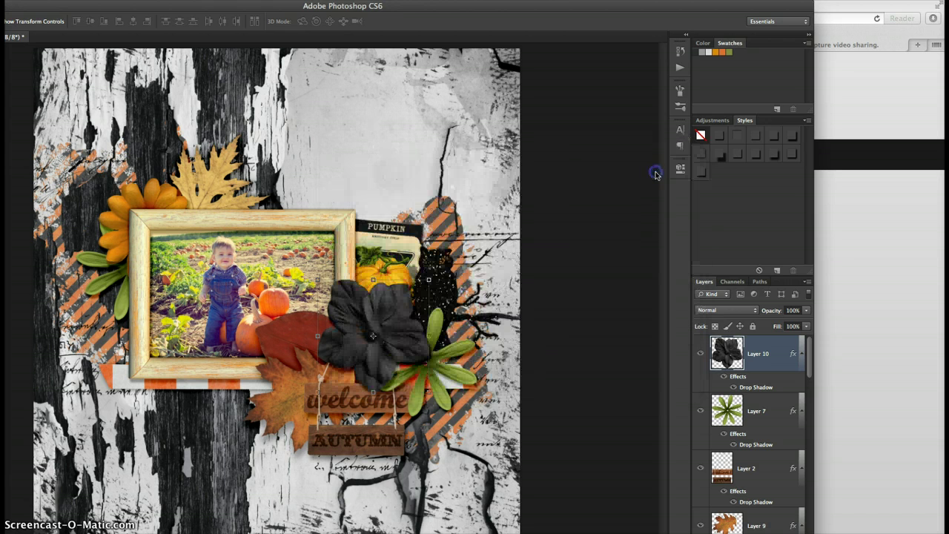
pyautogui.doubleClick(450, 8)
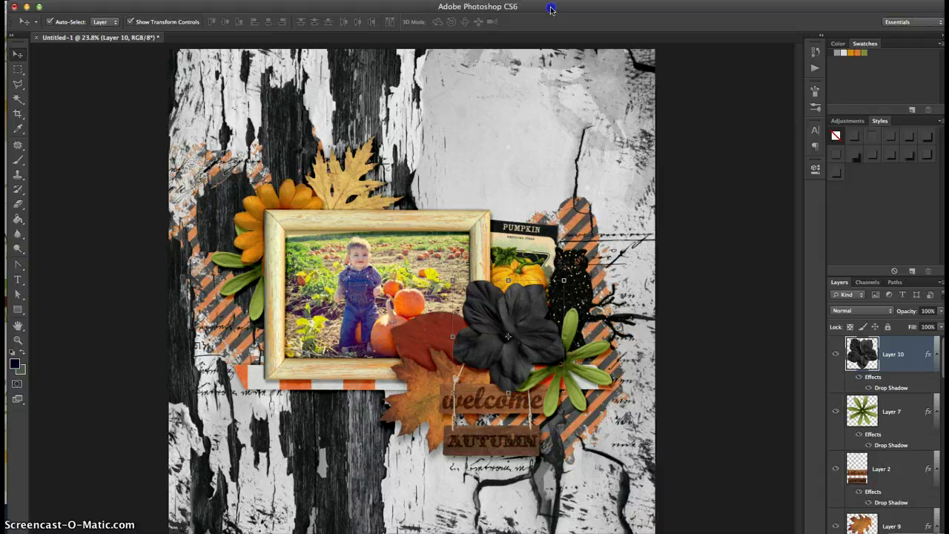
pyautogui.moveTo(551, 9); pyautogui.dragTo(548, 8)
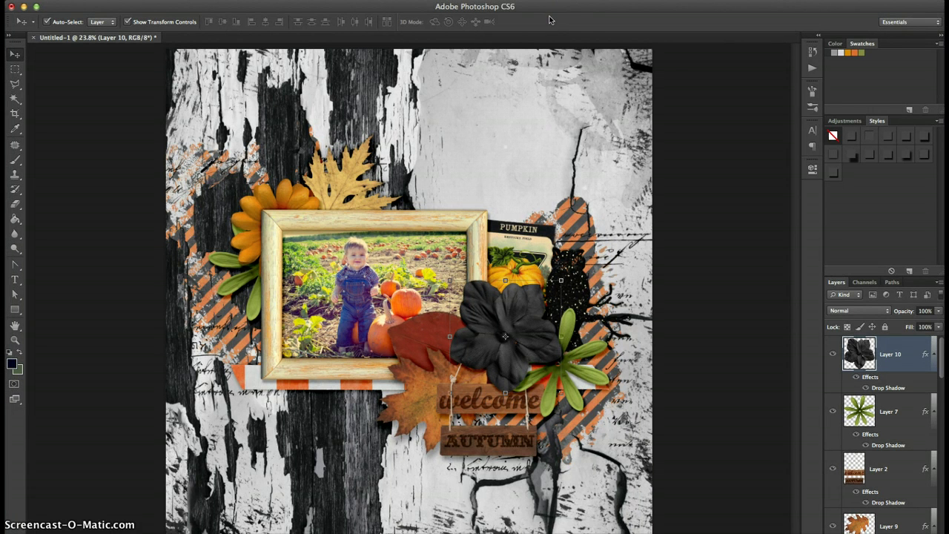